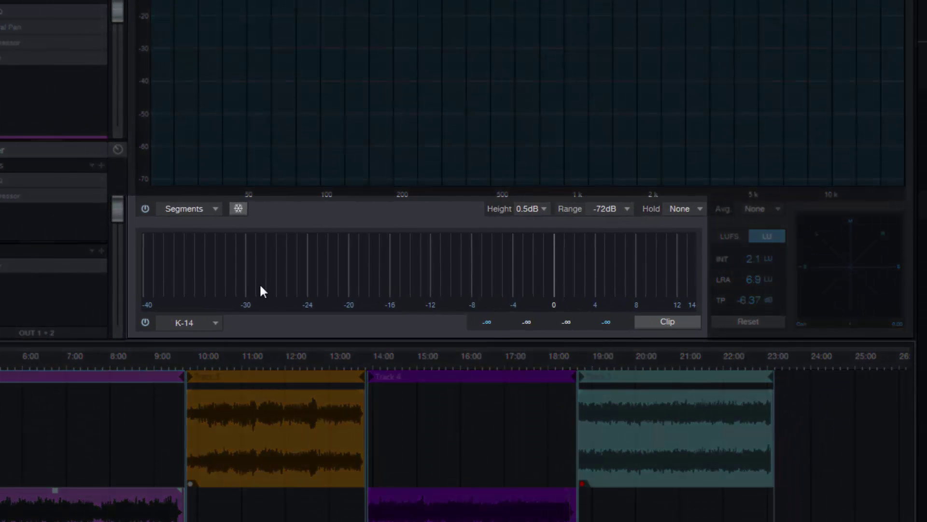
# - Drag the meter reference line from about -26 dB up toward -11.8 dB
pyautogui.click(261, 281)
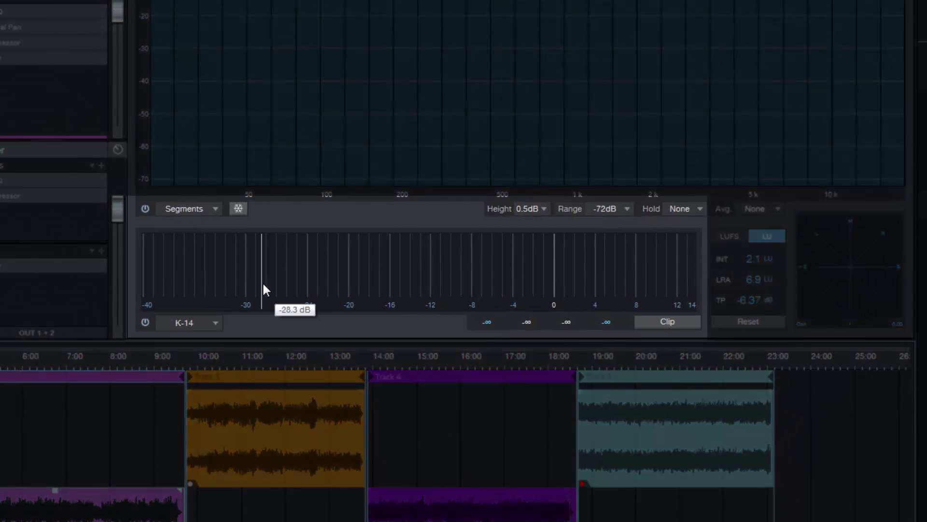
pyautogui.moveTo(263, 281); pyautogui.dragTo(275, 276)
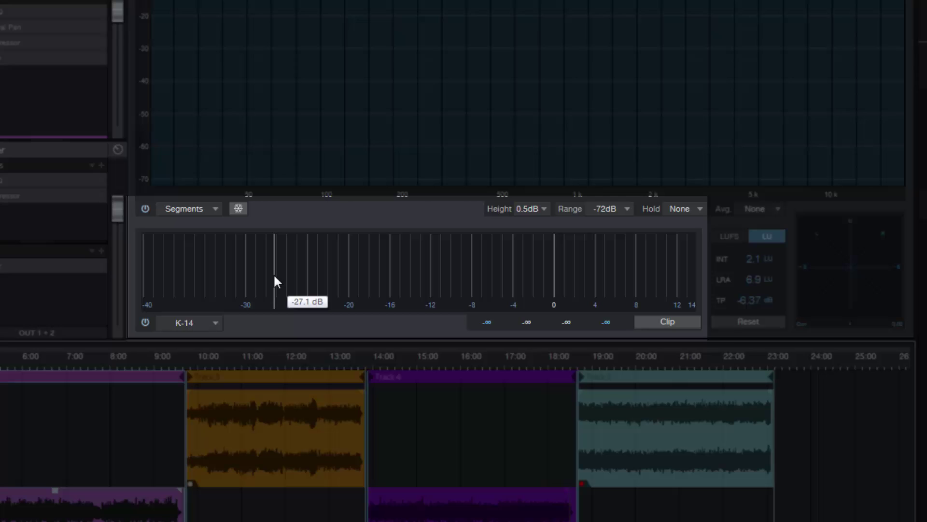
pyautogui.moveTo(275, 277); pyautogui.dragTo(695, 277)
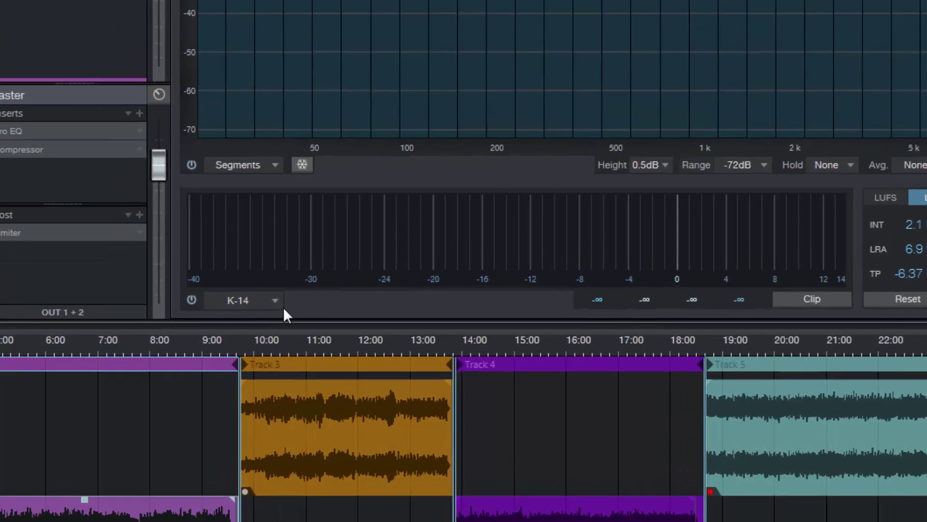
# - Switch the meter mode to Peak, then to EBU R128
pyautogui.click(212, 323)
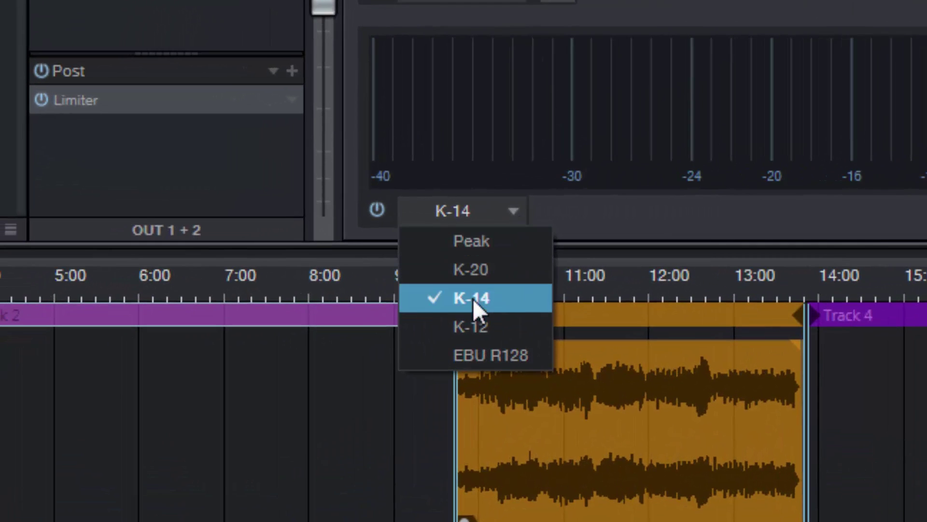
pyautogui.click(487, 241)
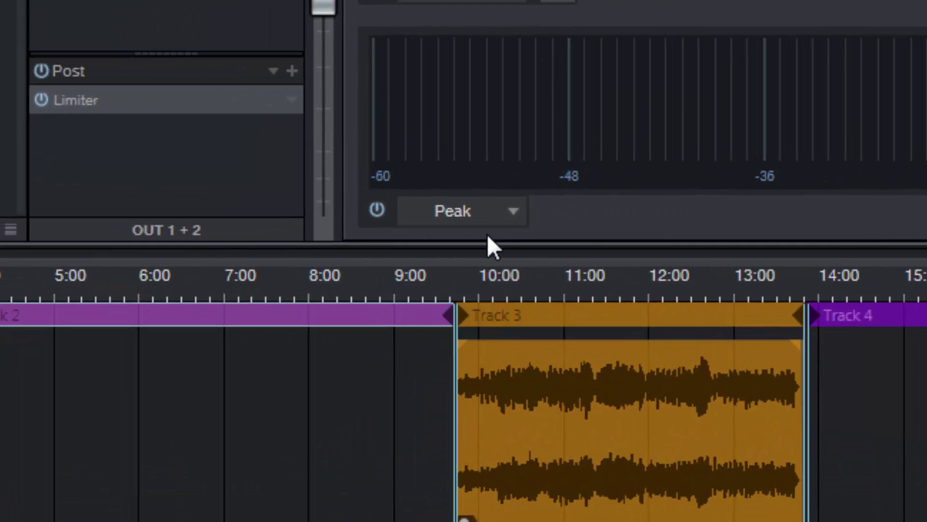
pyautogui.click(515, 213)
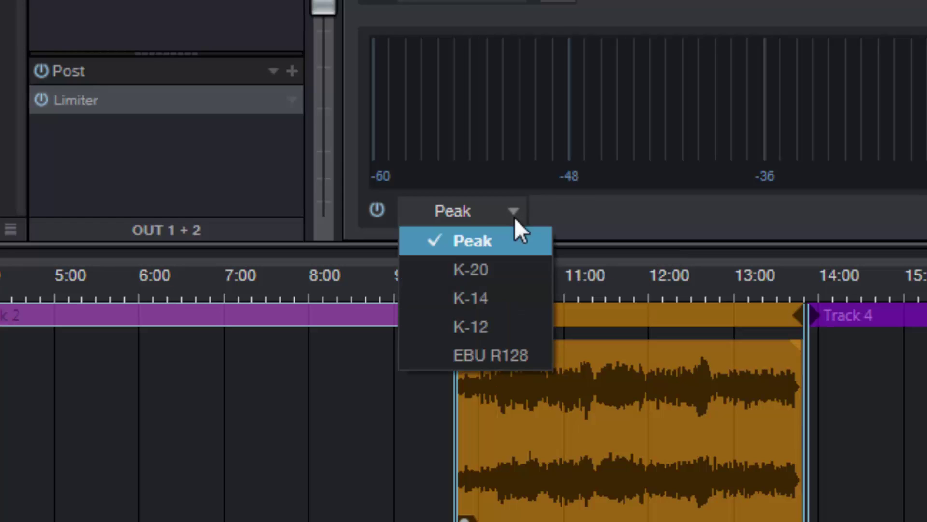
pyautogui.click(487, 363)
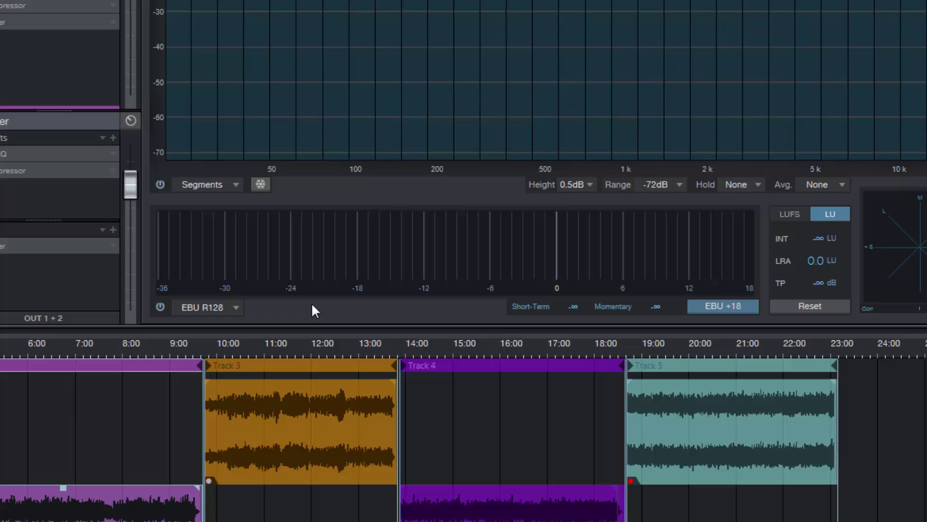
# - Choose K-14 from the meter-mode list, giving 4.8 LU integrated and -1.35 dB true peak
pyautogui.click(237, 310)
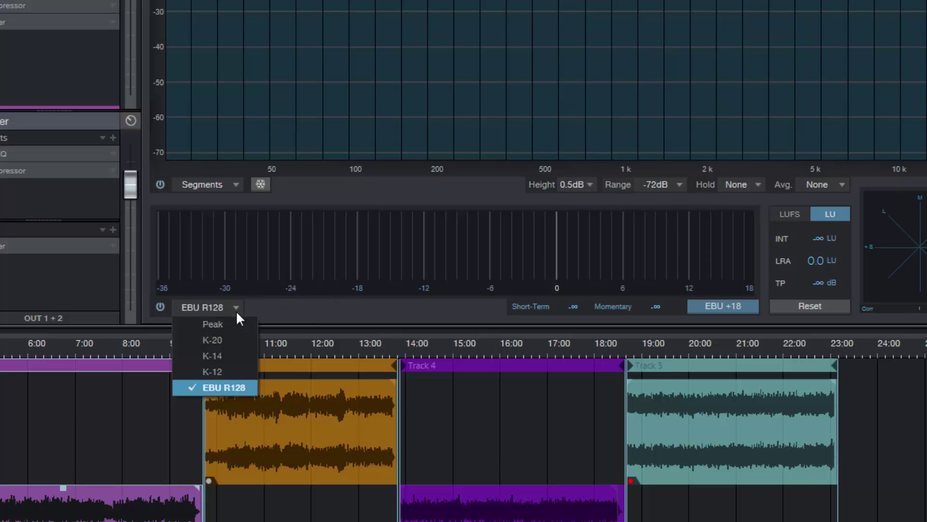
pyautogui.click(307, 301)
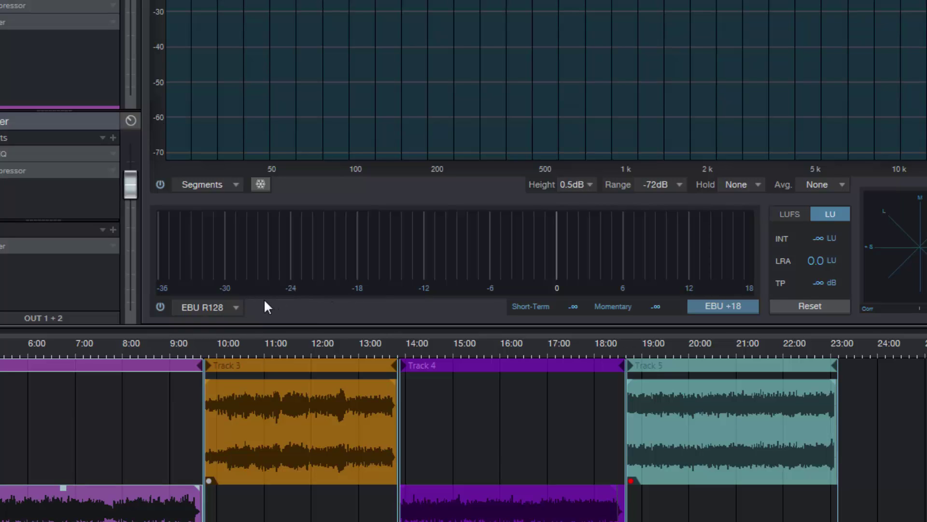
pyautogui.click(236, 310)
pyautogui.click(221, 354)
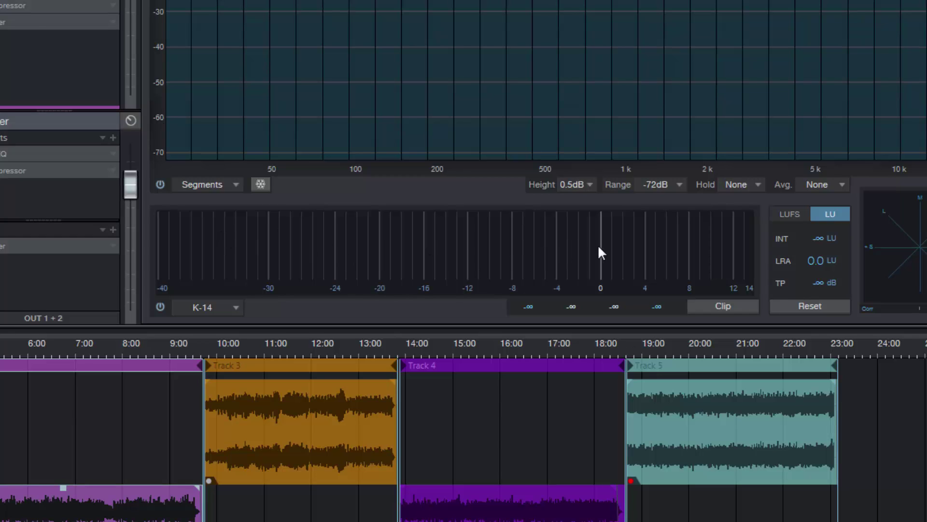
pyautogui.moveTo(601, 223)
# - Start playback to feed the spectrum analyzer and K-14 meter
pyautogui.press('space')
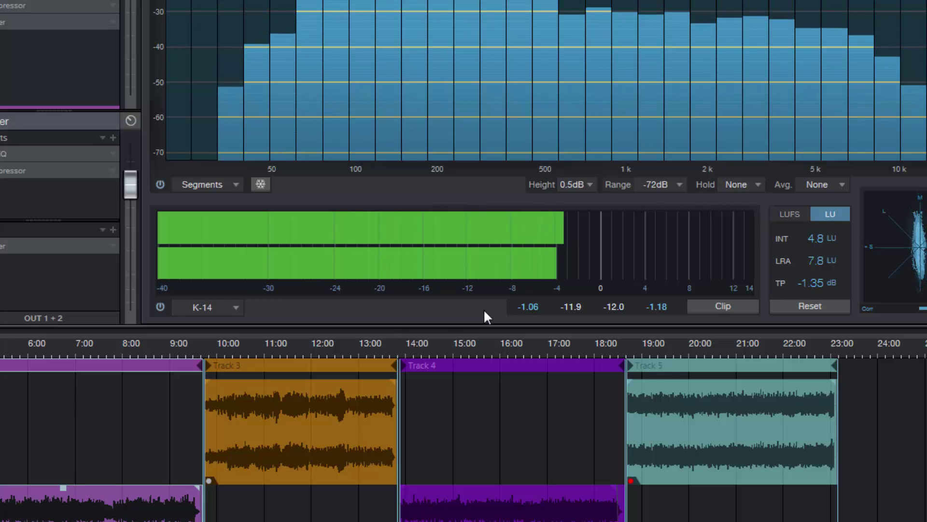
# - Raise the Limiter's Input gain from 4.32 dB to 4.68 dB in its editor, then close it
pyautogui.rightClick(114, 23)
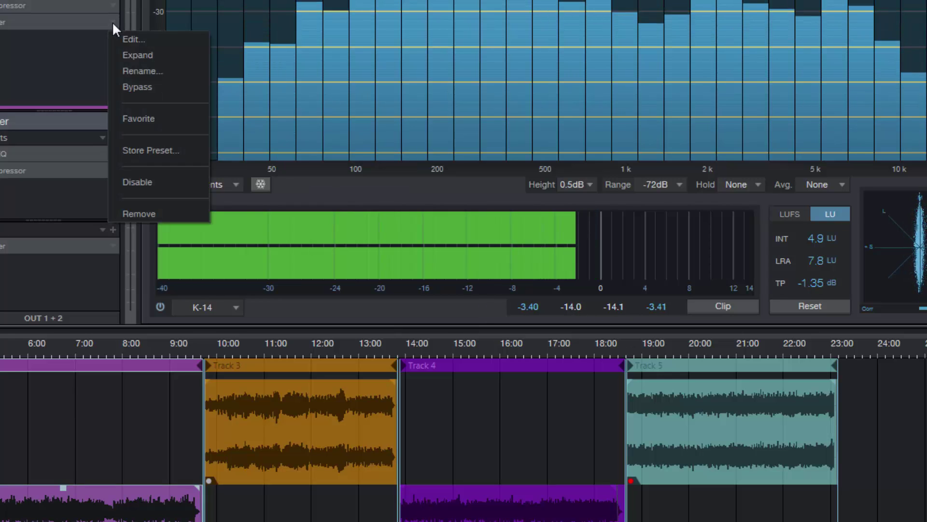
pyautogui.click(116, 35)
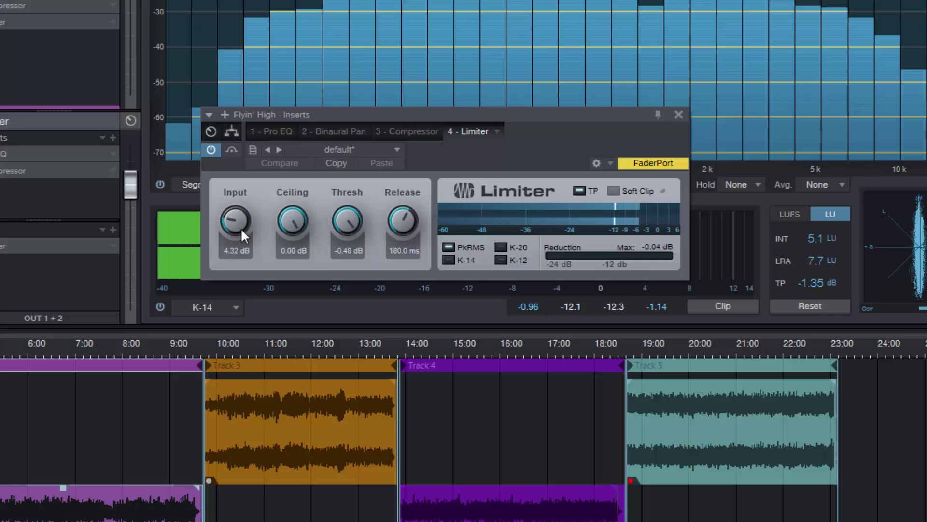
pyautogui.scroll(1, 234, 222)
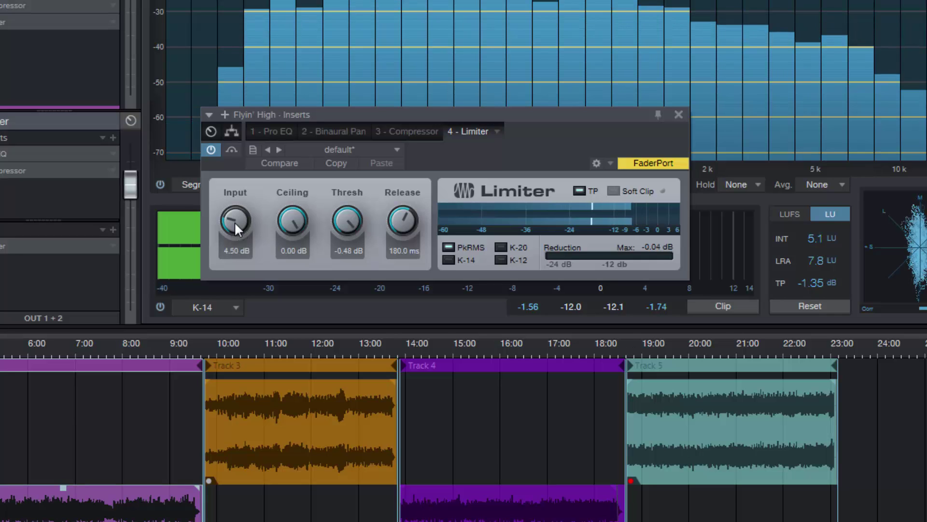
pyautogui.scroll(1, 233, 221)
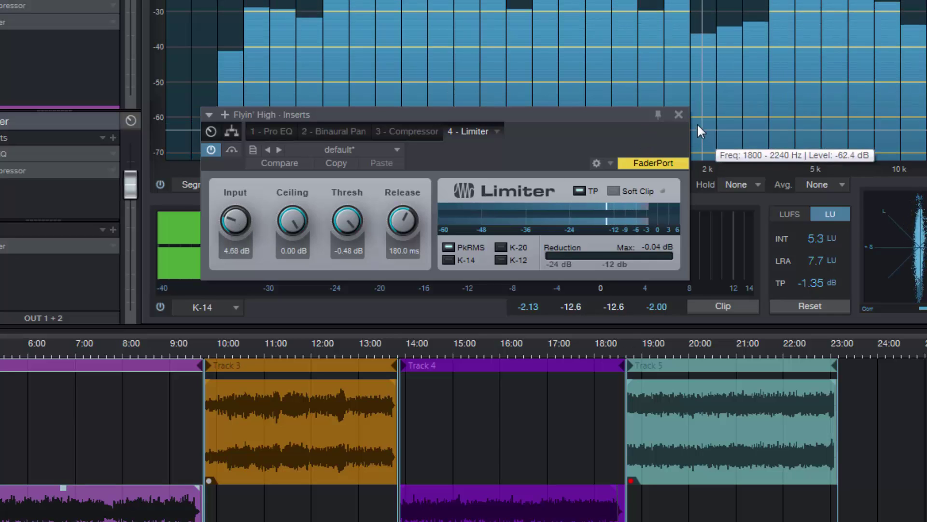
pyautogui.click(679, 116)
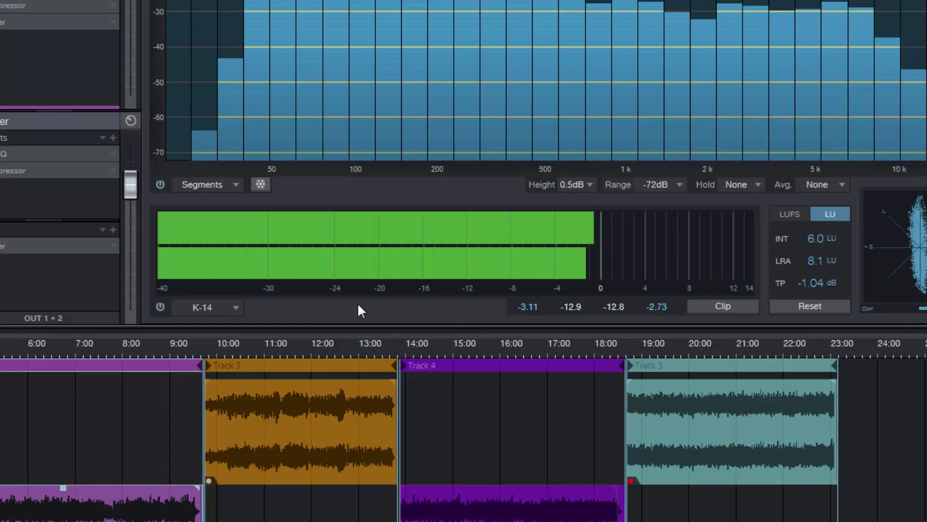
# - Stop playback, leaving 6.0 LU integrated and -1.04 dB true peak on the K-14 meter
pyautogui.press('space')
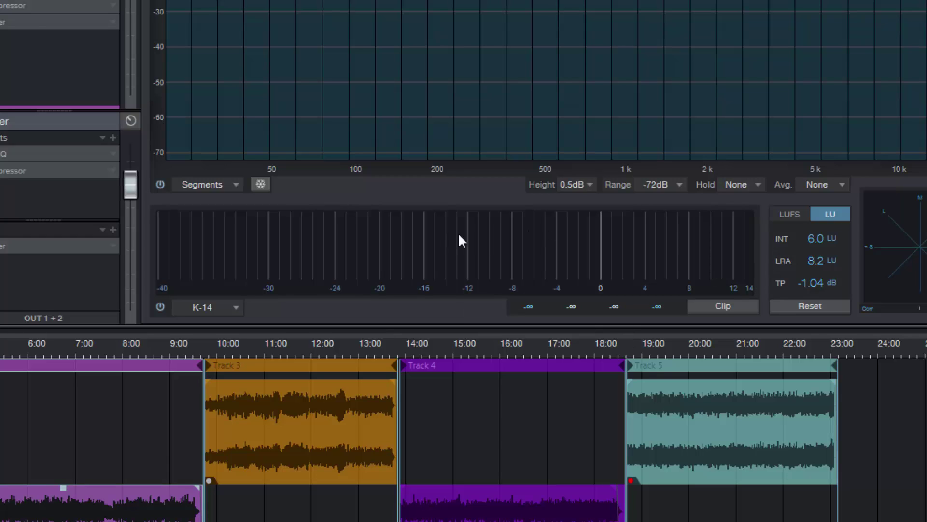
# - Toggle the loudness readout to LUFS, showing -17.0 LUFS integrated
pyautogui.click(795, 212)
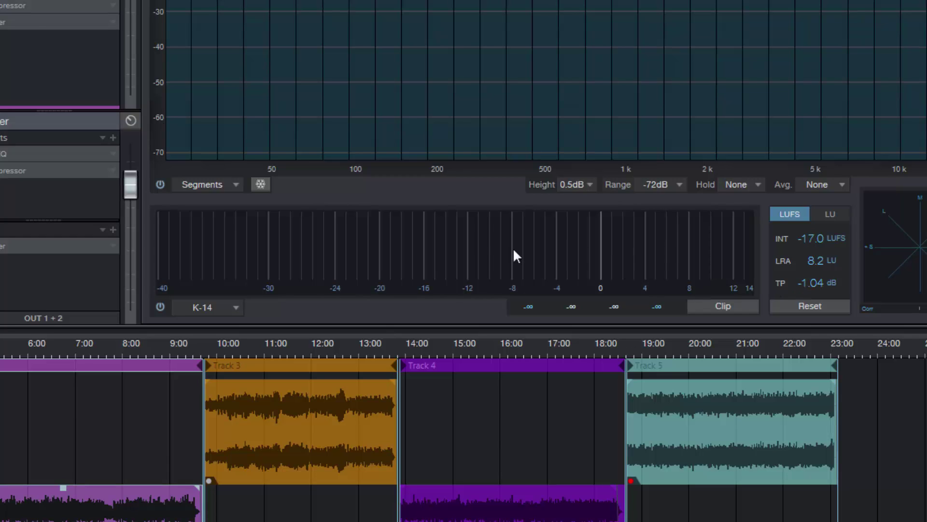
pyautogui.moveTo(635, 245)
pyautogui.click(237, 305)
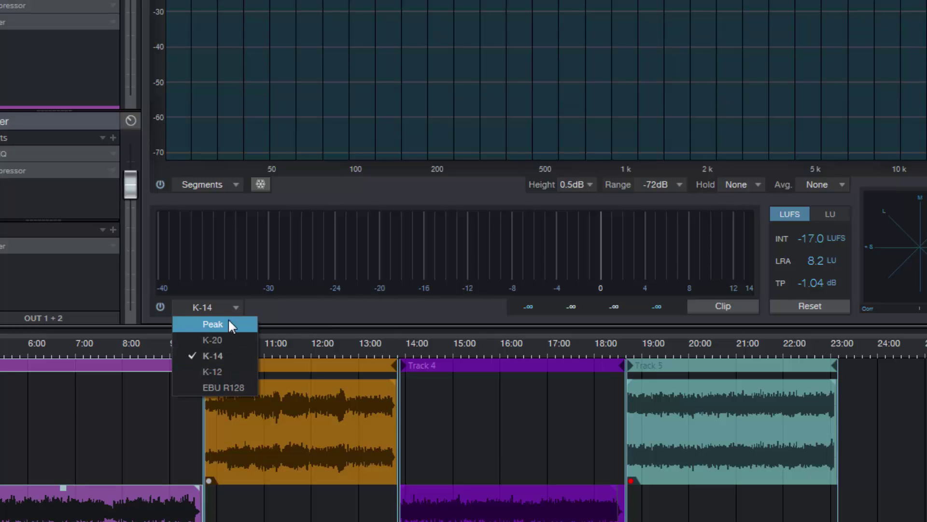
pyautogui.click(223, 323)
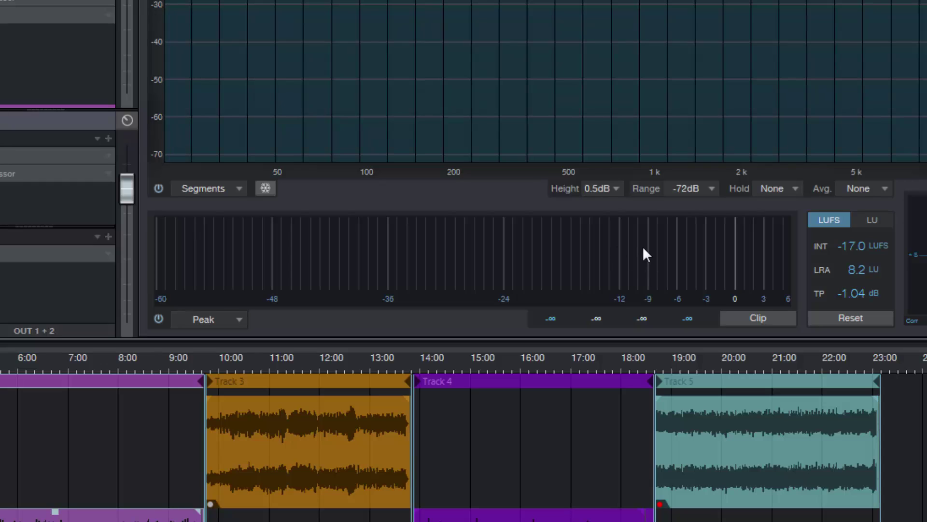
pyautogui.moveTo(637, 258)
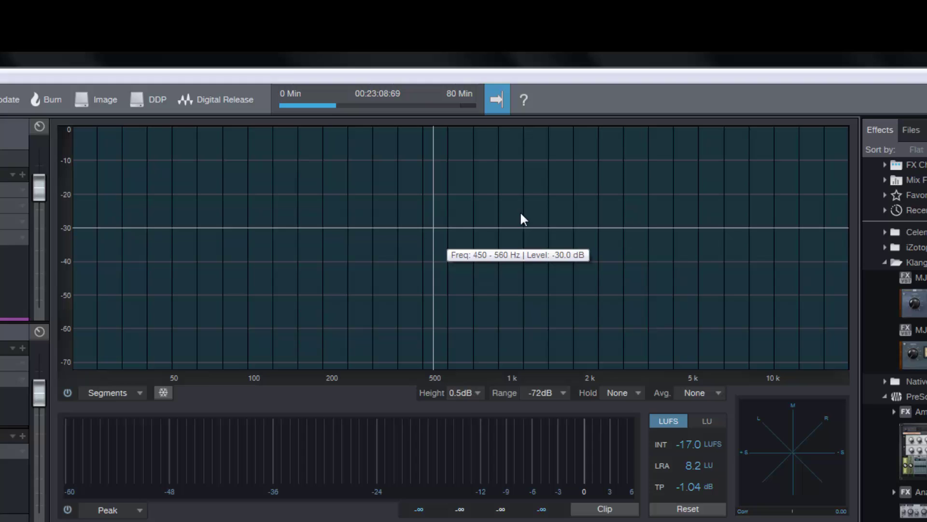
# - Set the spectrum to Octave, start playback, then change it to Third Octave bands
pyautogui.click(140, 391)
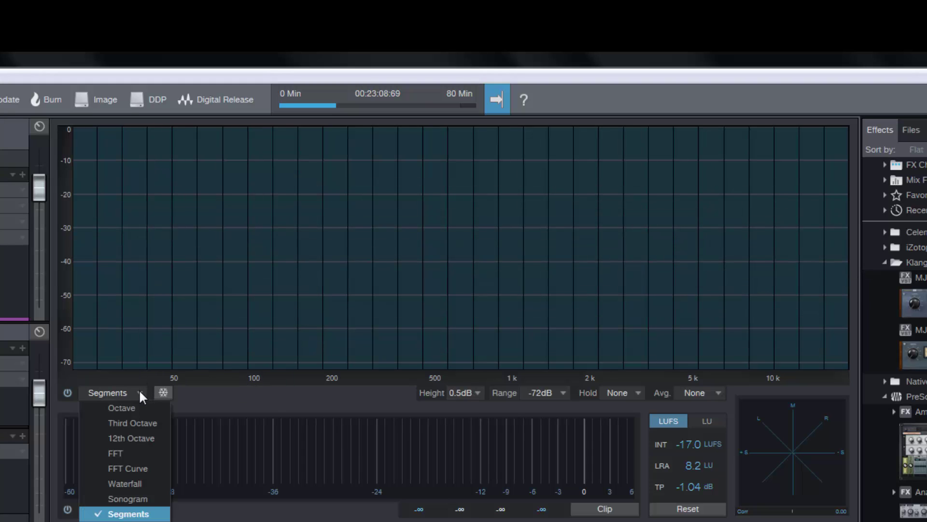
pyautogui.click(131, 410)
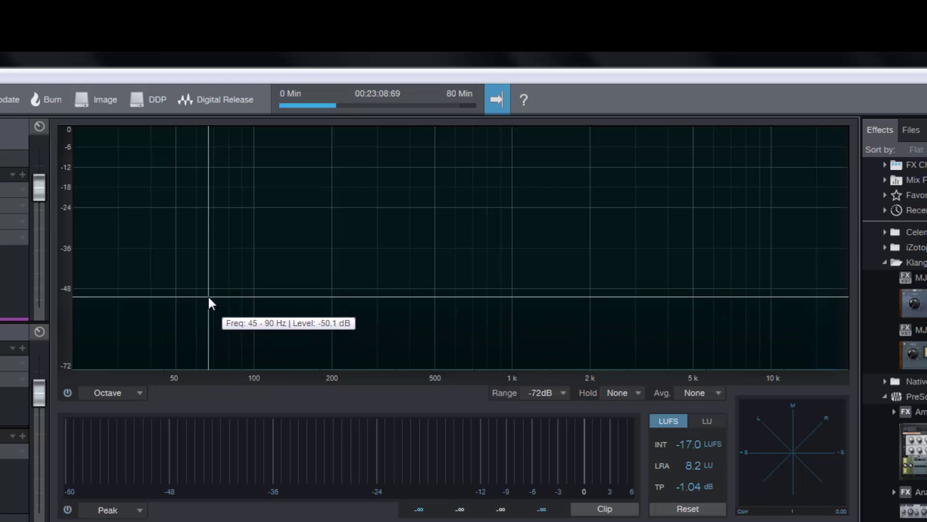
pyautogui.press('space')
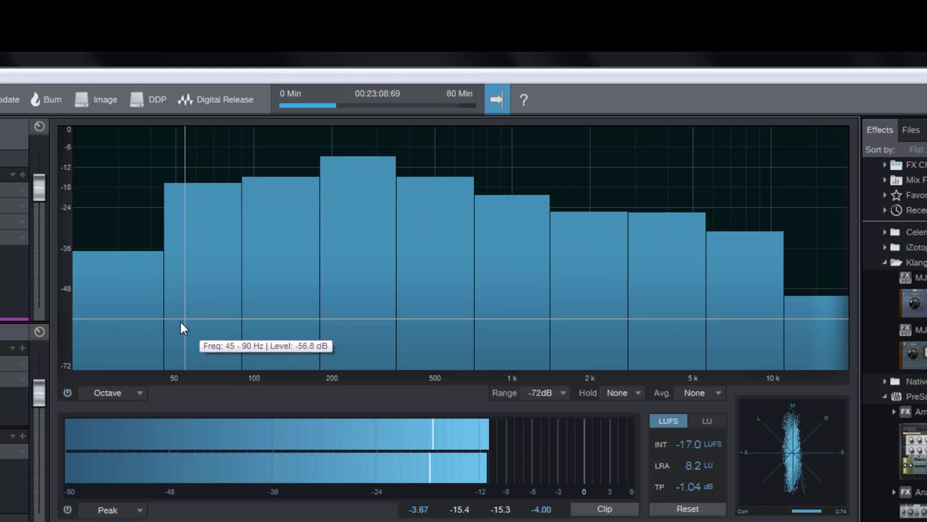
pyautogui.click(141, 391)
pyautogui.click(141, 423)
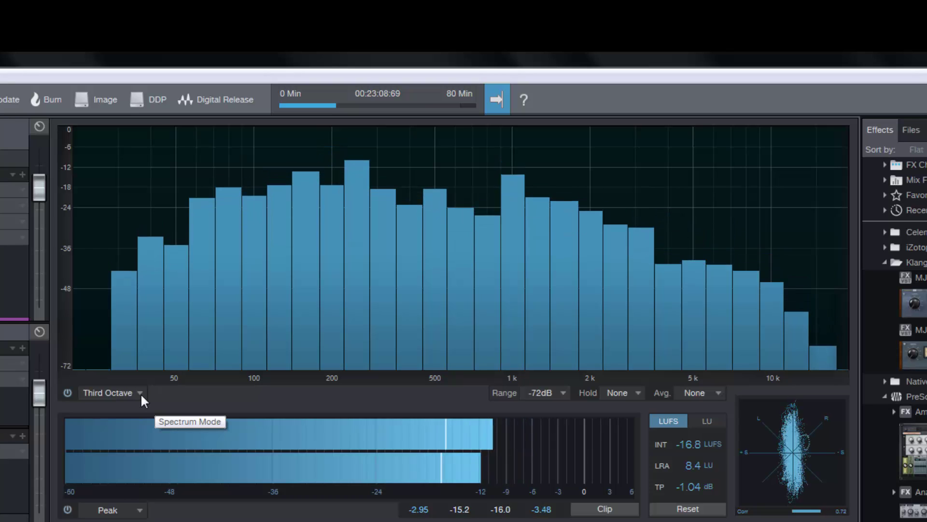
# - Select 12th Octave as the Spectrum Mode while the song plays
pyautogui.click(141, 393)
pyautogui.click(133, 439)
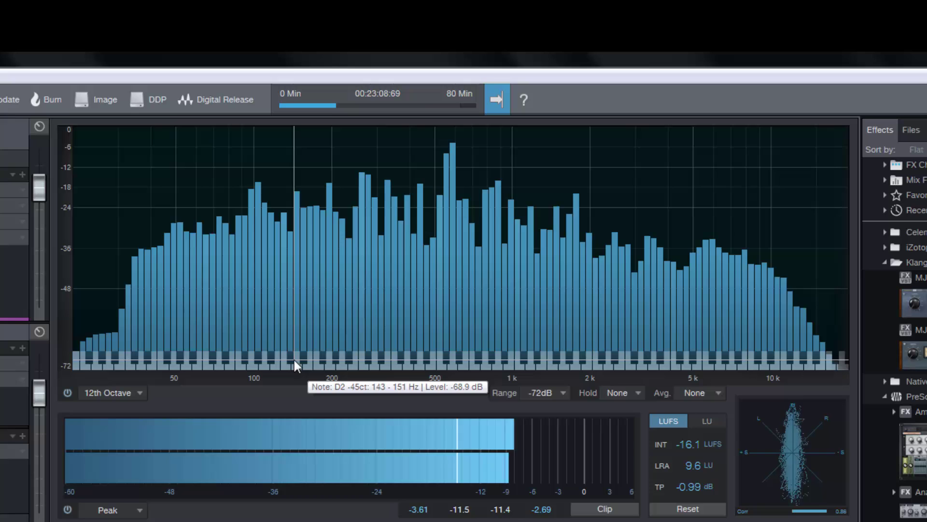
# - Stop playback with the readout at -16.1 LUFS integrated and -0.99 dB true peak
pyautogui.press('space')
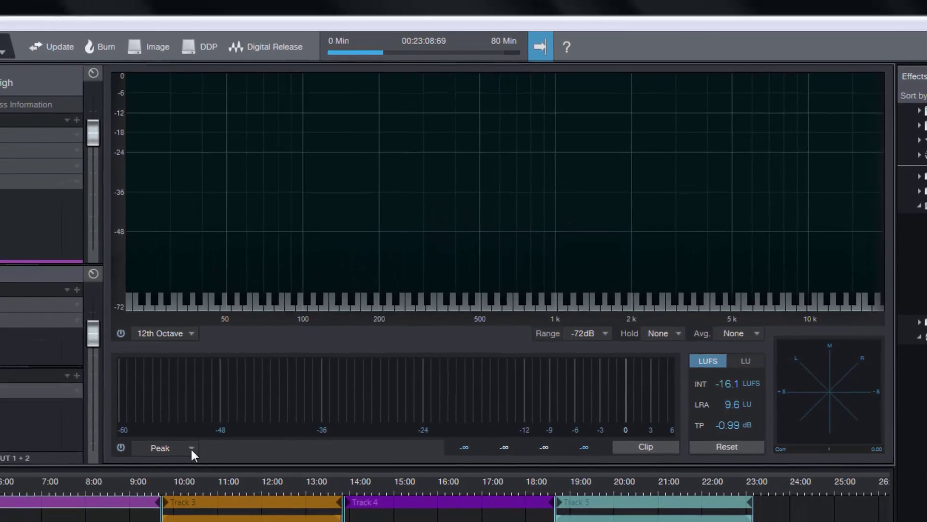
# - Change the meter scale from Peak to K-14
pyautogui.click(153, 472)
pyautogui.click(201, 478)
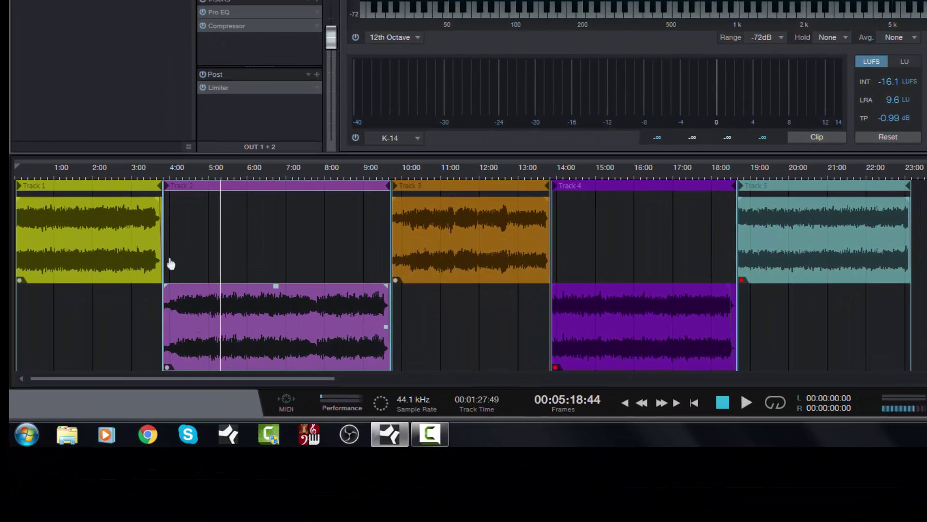
# - Bring up the Track 2 'Flyin' High' actions menu, then dismiss it without choosing an action
pyautogui.rightClick(276, 186)
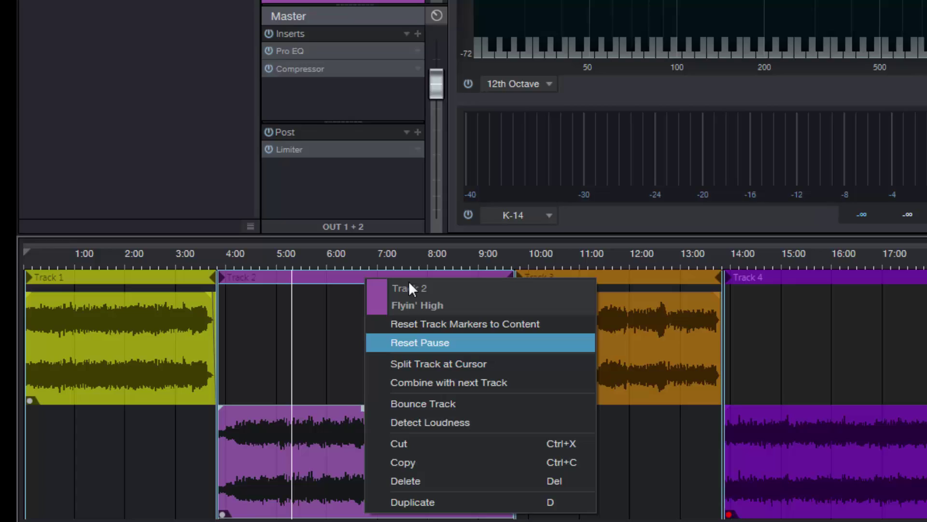
pyautogui.click(358, 179)
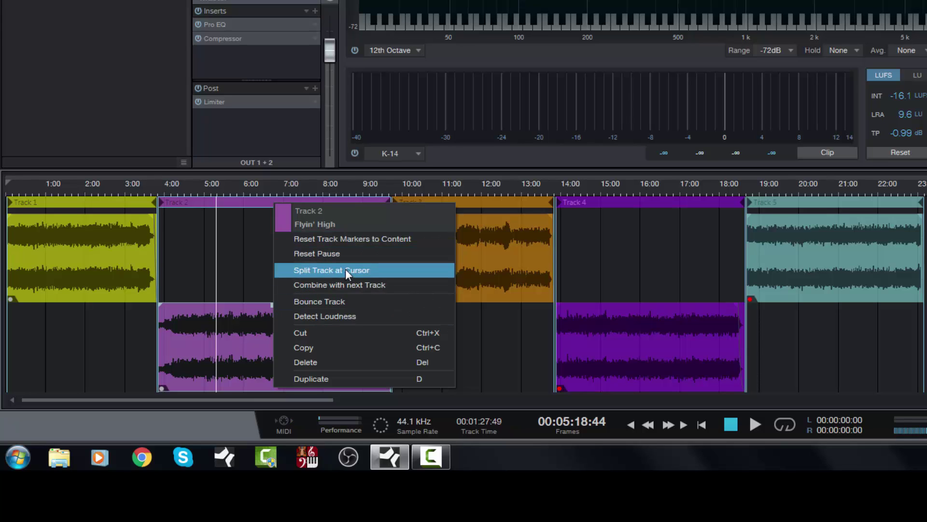
# - Place the cursor at 6:00 and split Track 2 there, creating a new Track 3 marker
pyautogui.click(227, 202)
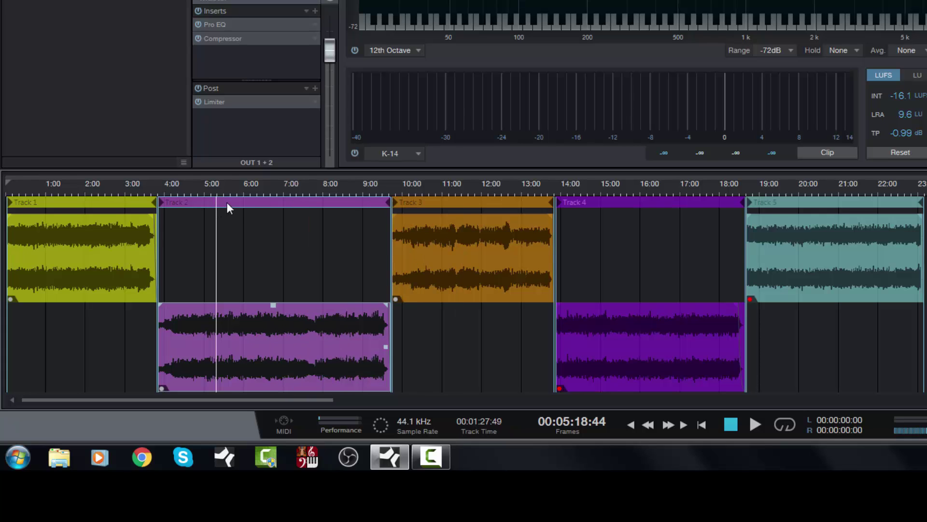
pyautogui.click(250, 192)
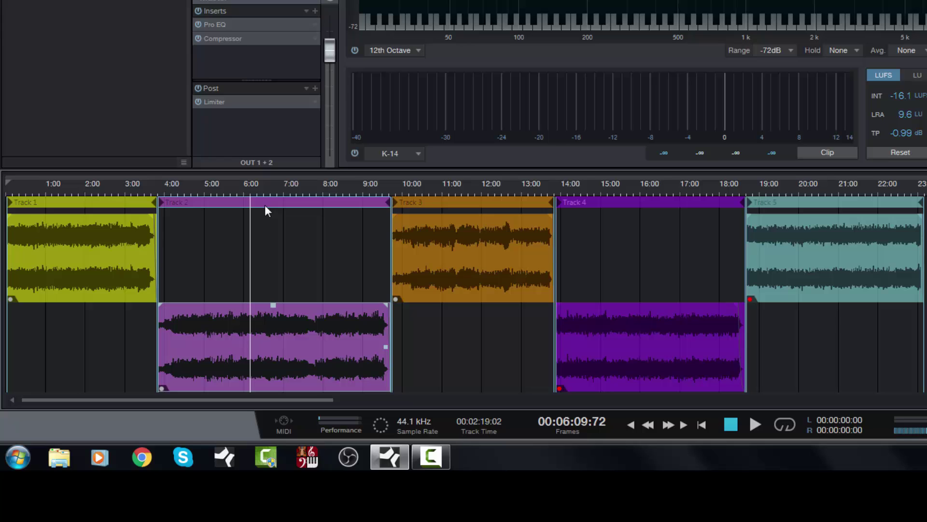
pyautogui.rightClick(264, 208)
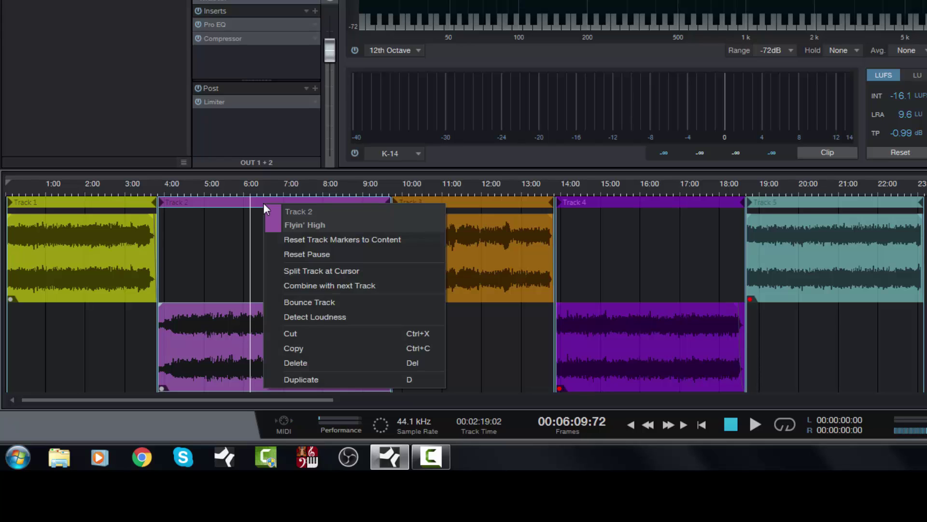
pyautogui.click(310, 271)
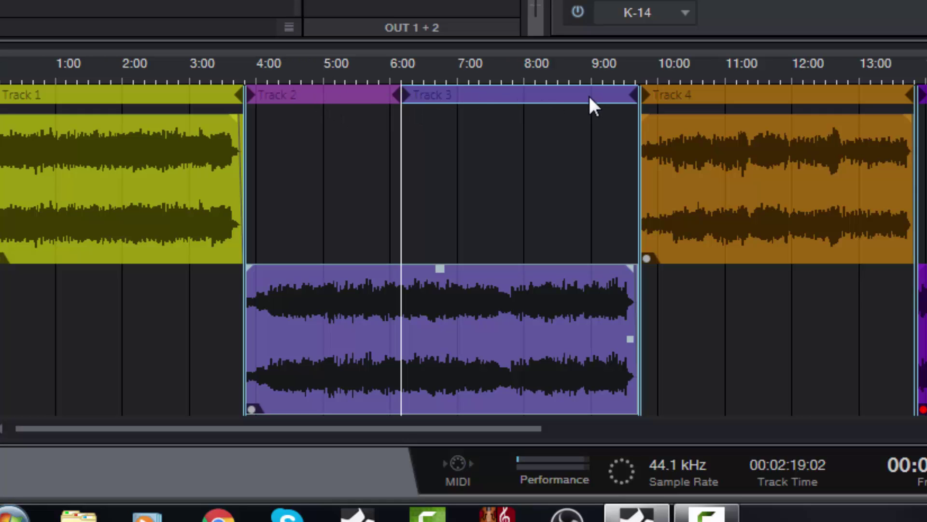
# - Move the cursor to 8:00 and split Track 3 there, adding a new Track 4
pyautogui.rightClick(515, 92)
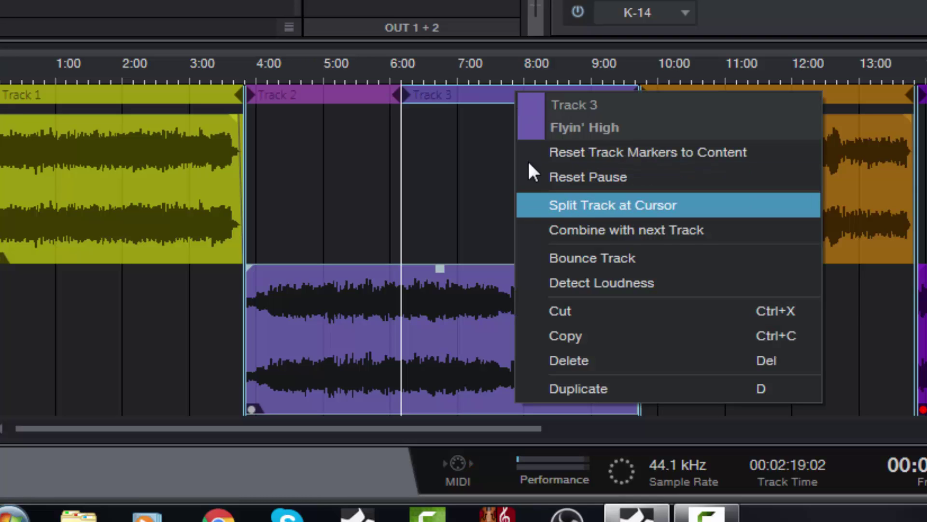
pyautogui.click(478, 64)
pyautogui.click(524, 70)
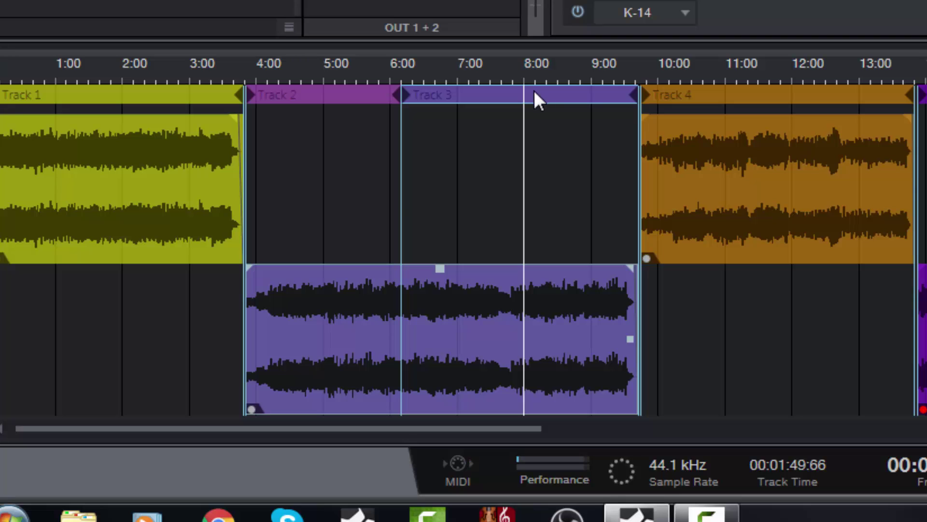
pyautogui.rightClick(532, 90)
pyautogui.click(598, 205)
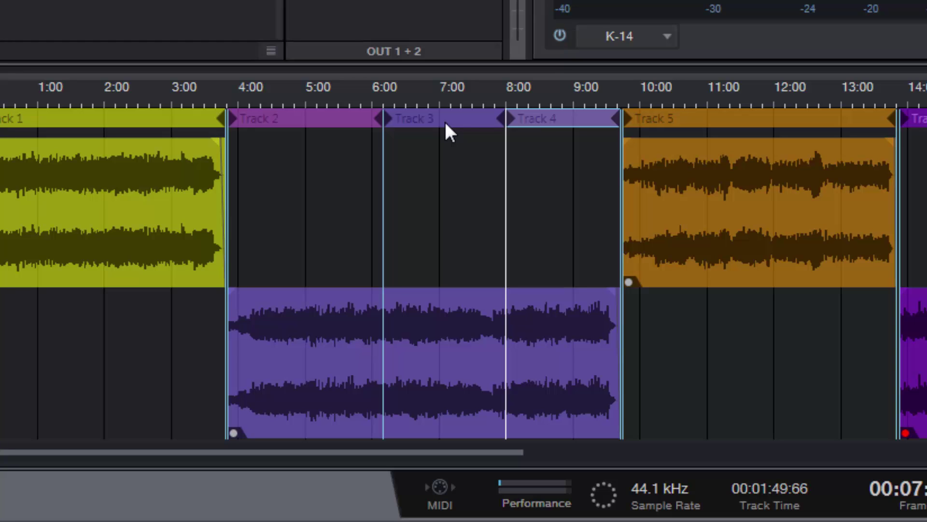
# - Select the purple clip and remove the splits so Track 2 spans the whole song again
pyautogui.click(445, 124)
pyautogui.press('Delete')
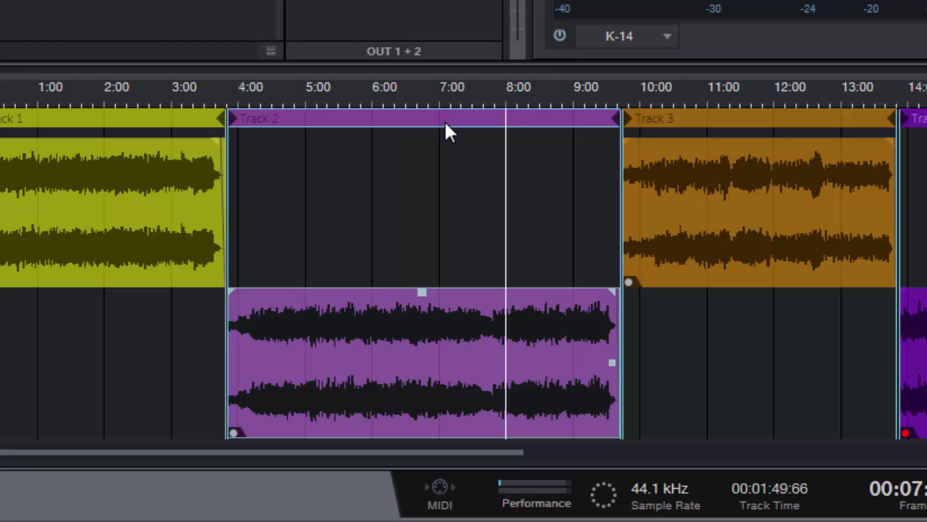